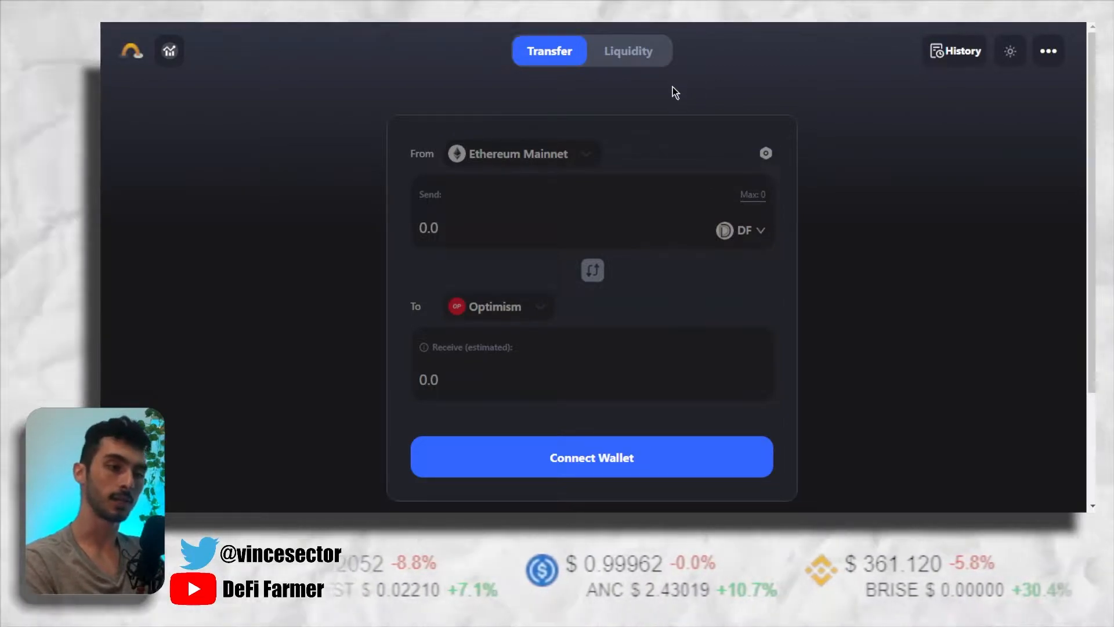
Step: Switch to Chainlist, search the networks for "opt" and connect the wallet from the Optimism entry
left_click(748, 10)
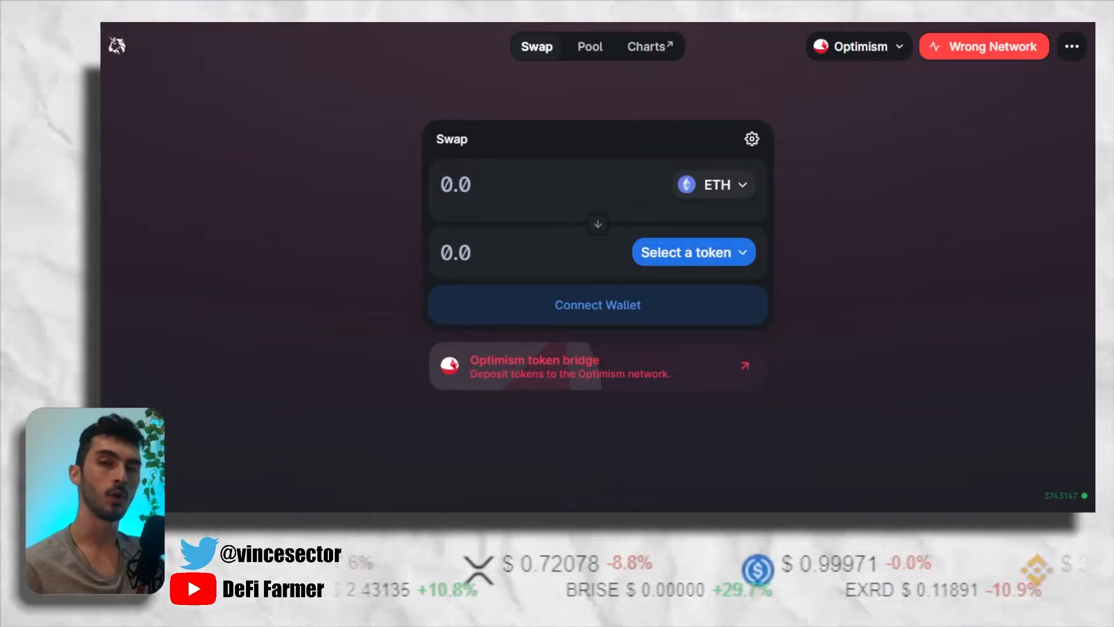
left_click(337, 23)
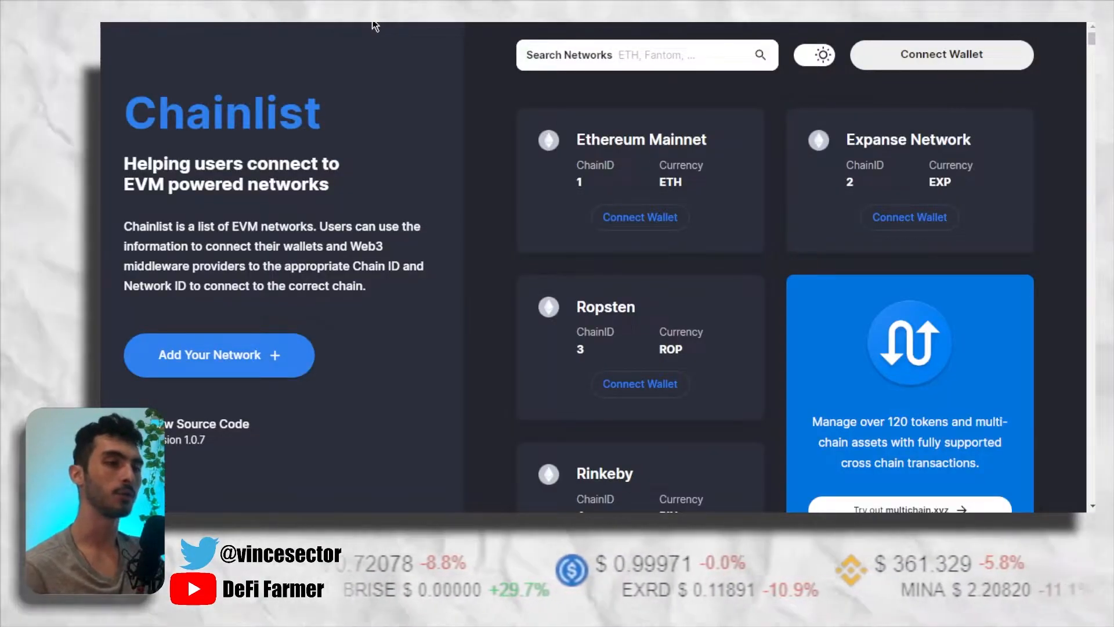
left_click(655, 54)
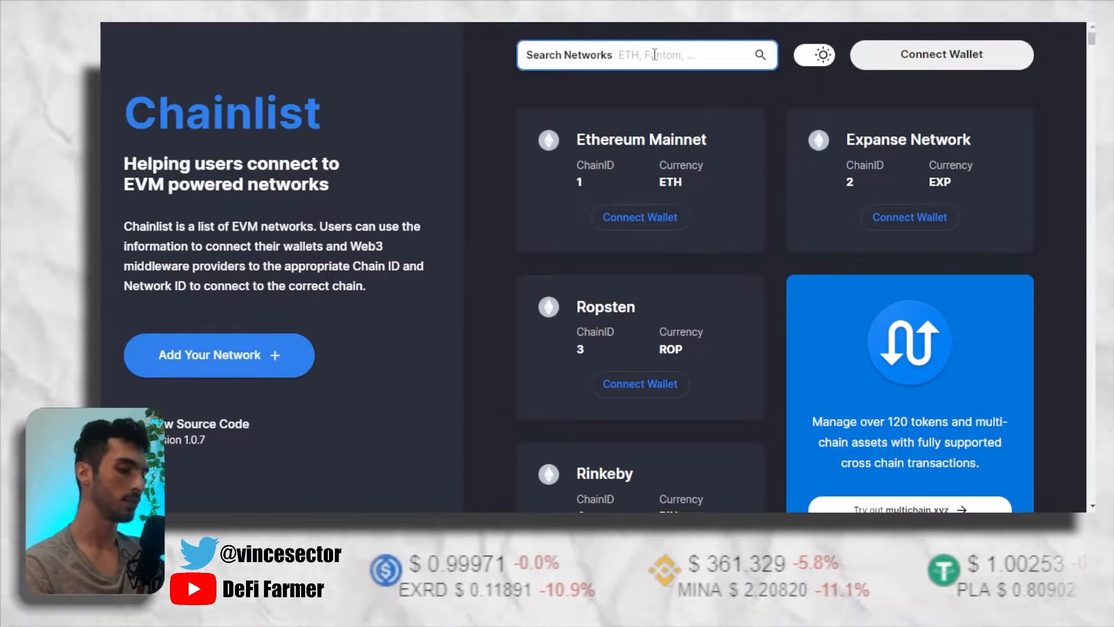
type("op")
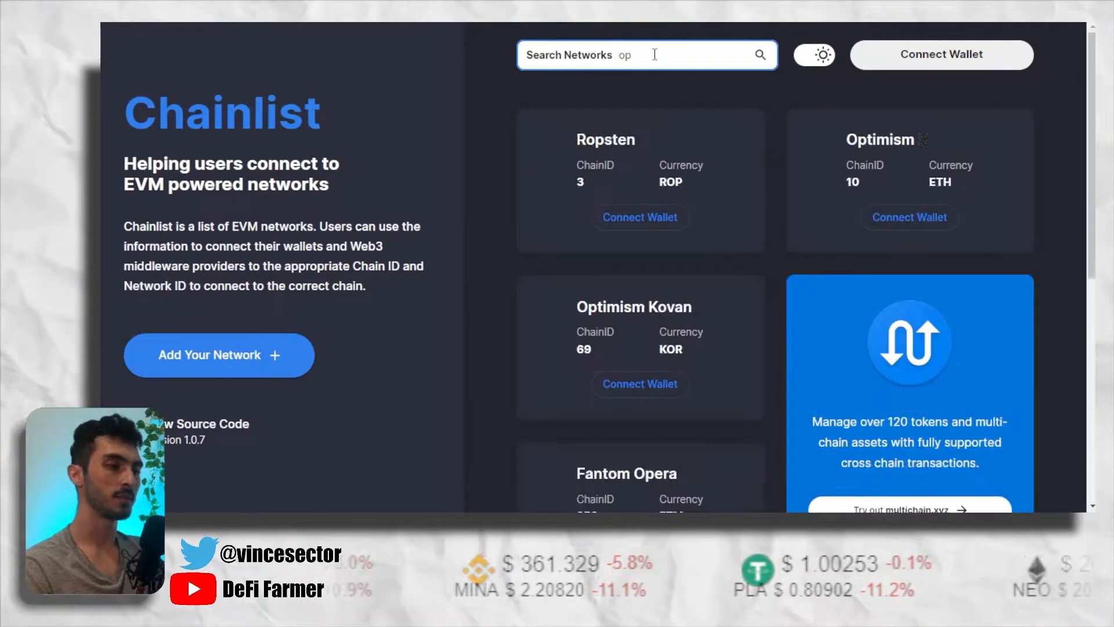
type("t")
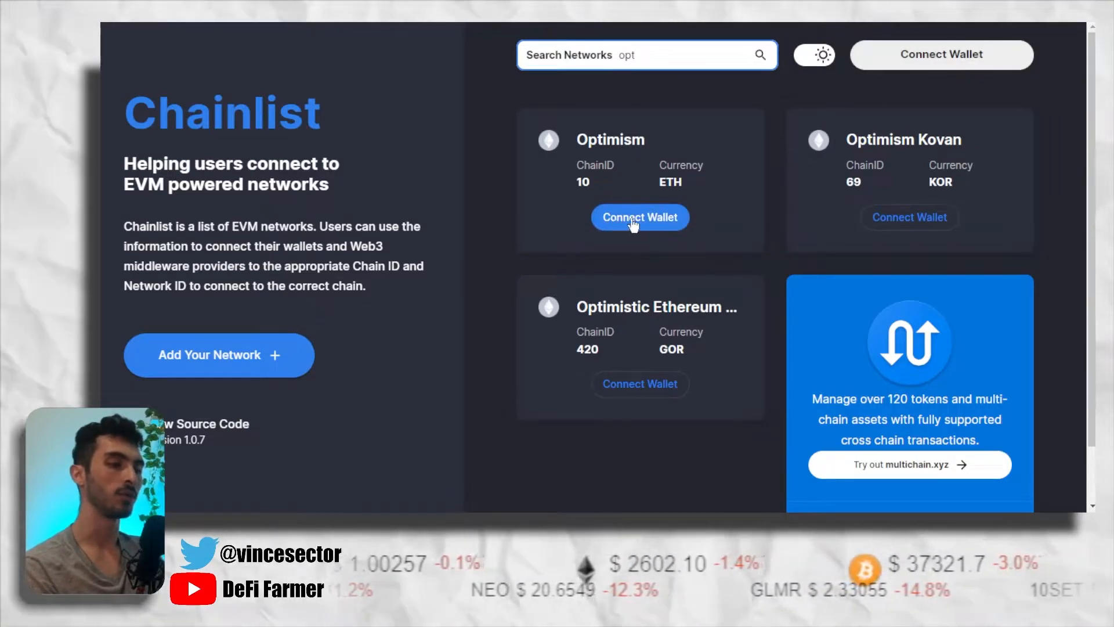
left_click(676, 219)
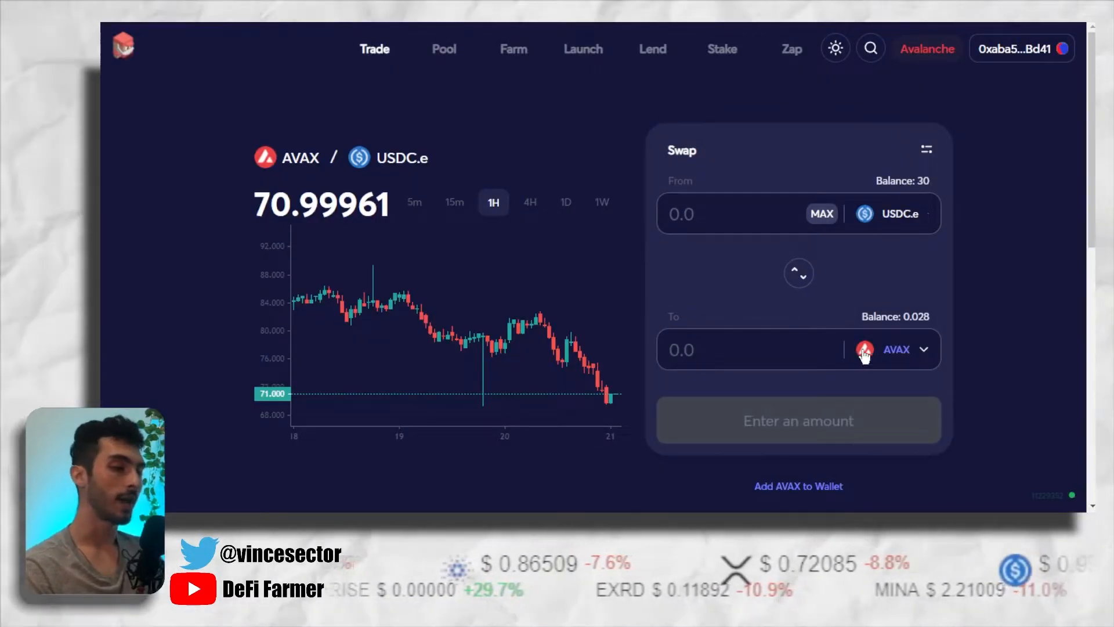
Step: On the Avalanche exchange, choose WETH.e as the token to receive and swap 30 USDC.e for it
left_click(861, 355)
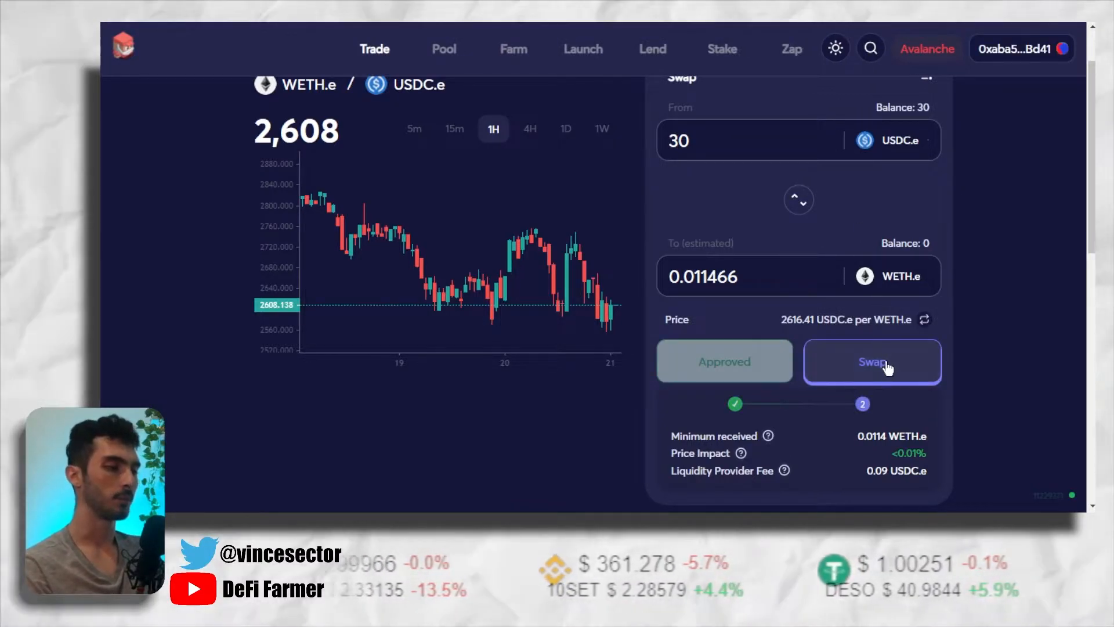
left_click(872, 361)
left_click(541, 395)
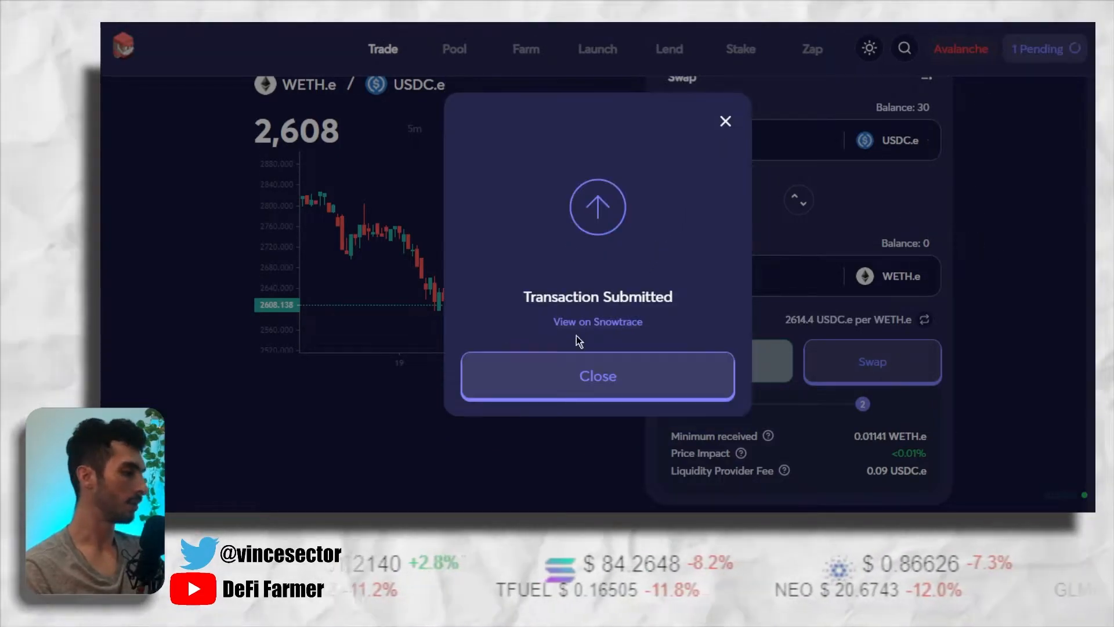
left_click(592, 388)
scroll(920, 287, "up", 2)
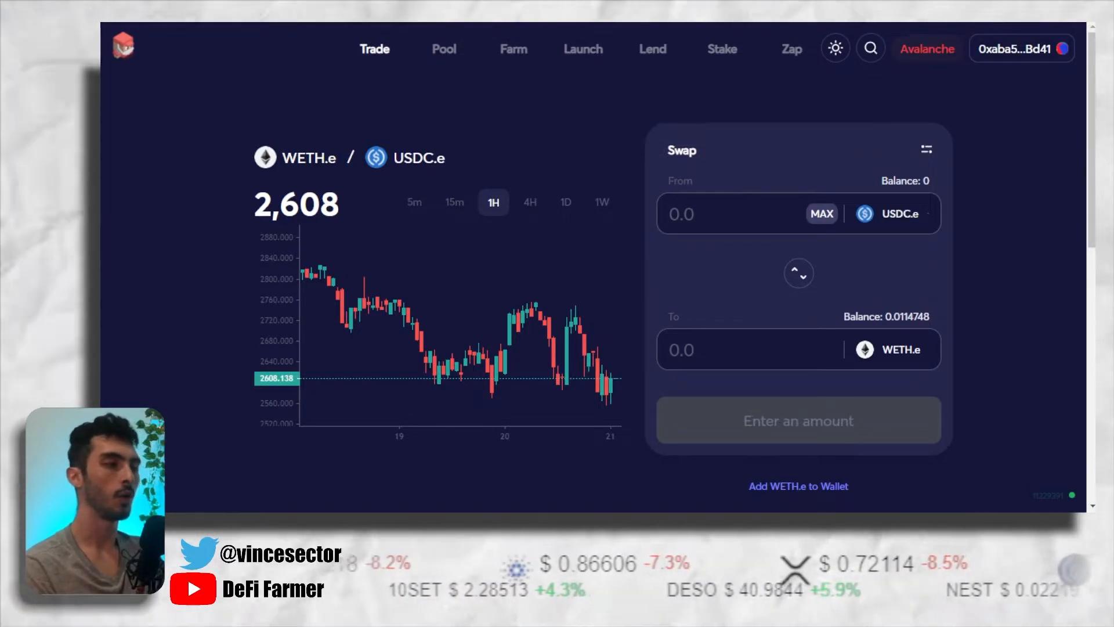
scroll(924, 189, "down", 2)
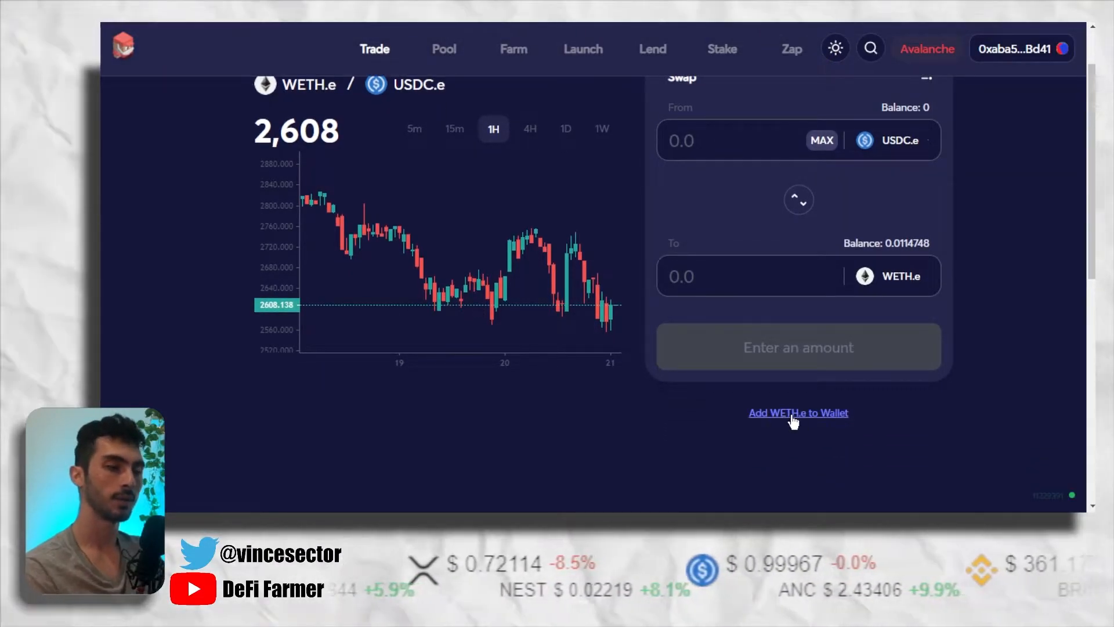
Step: Switch to cBridge and connect the wallet to it
scroll(741, 274, "up", 2)
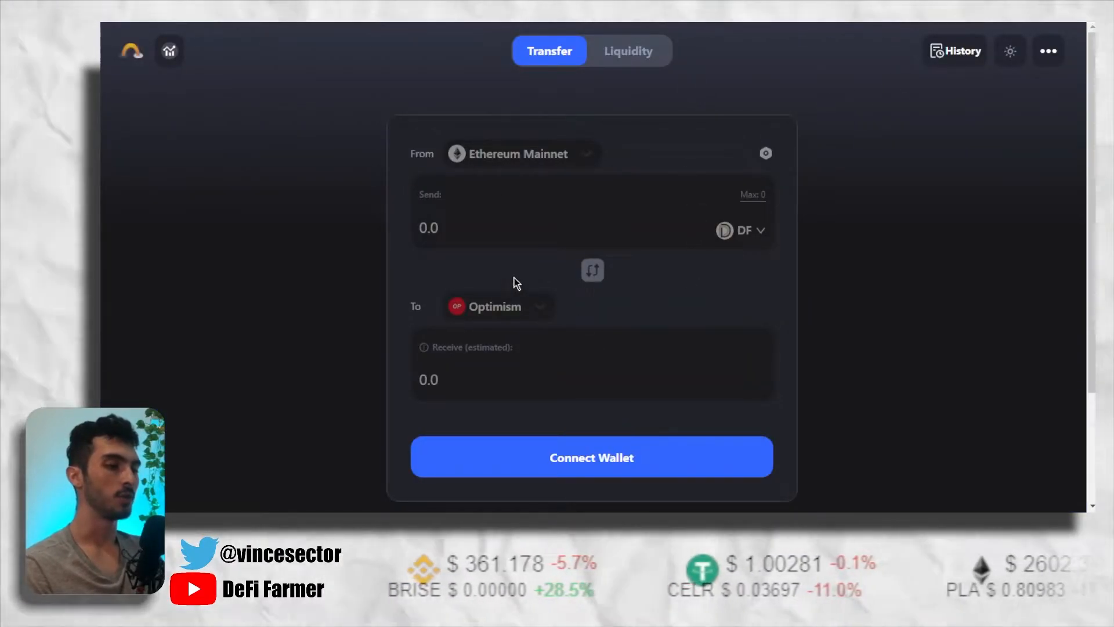
left_click(626, 458)
left_click(618, 184)
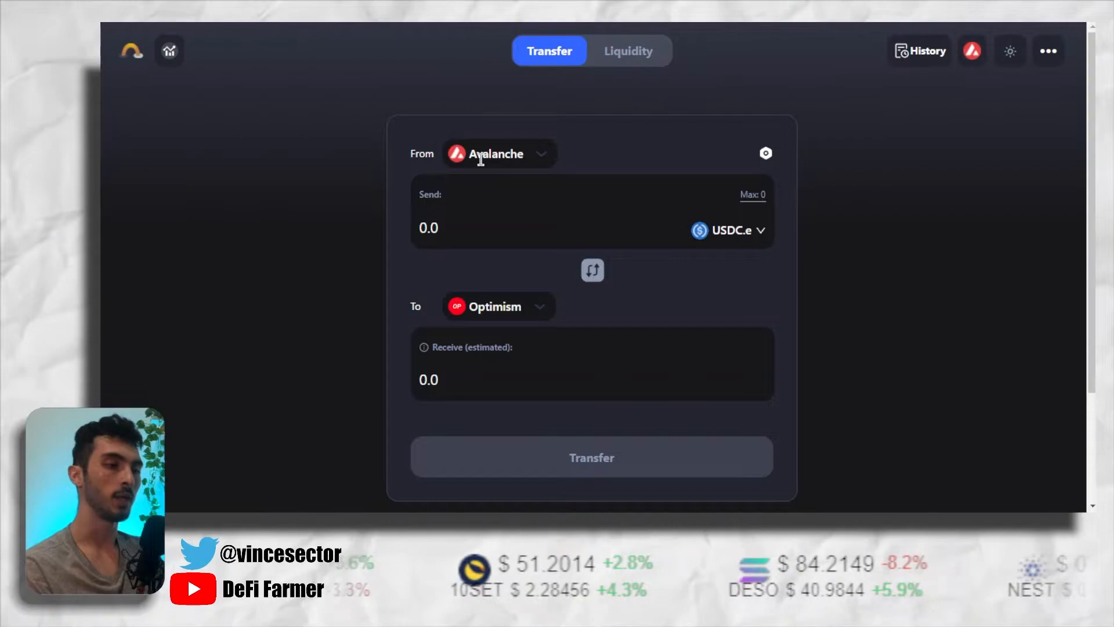
Step: Look through the source chains that the bridge supports
left_click(500, 155)
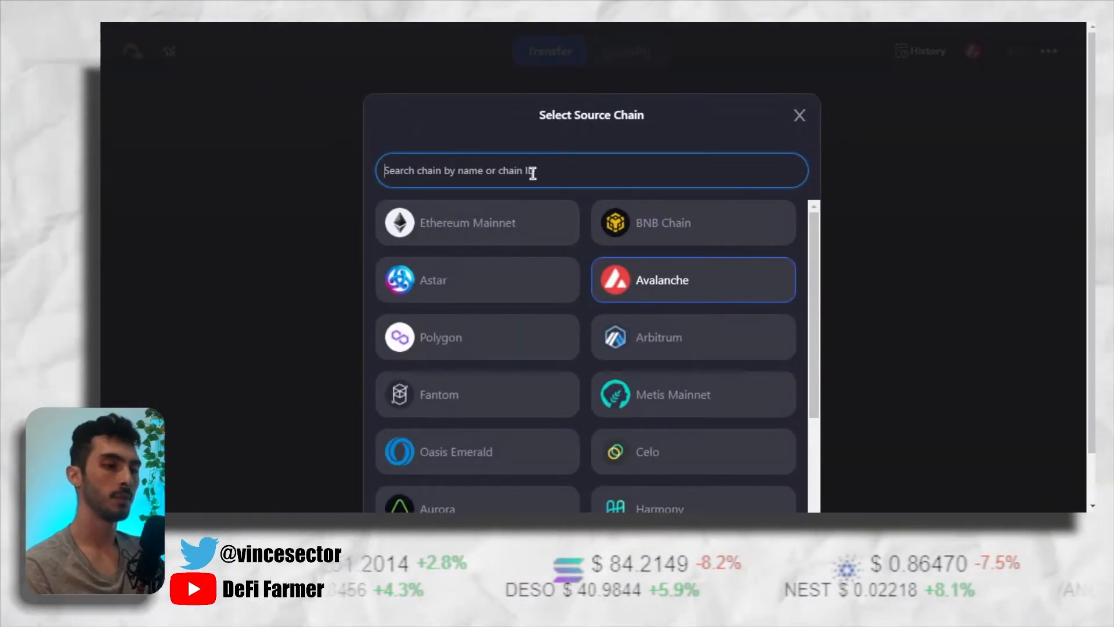
scroll(540, 224, "down", 4)
scroll(643, 295, "down", 1)
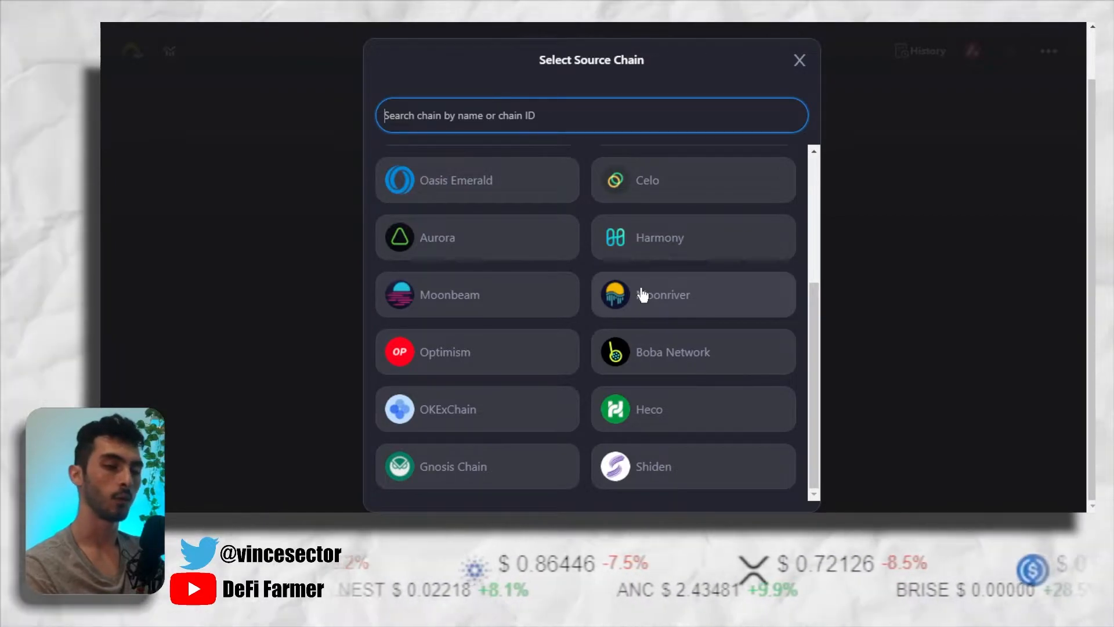
scroll(642, 295, "up", 4)
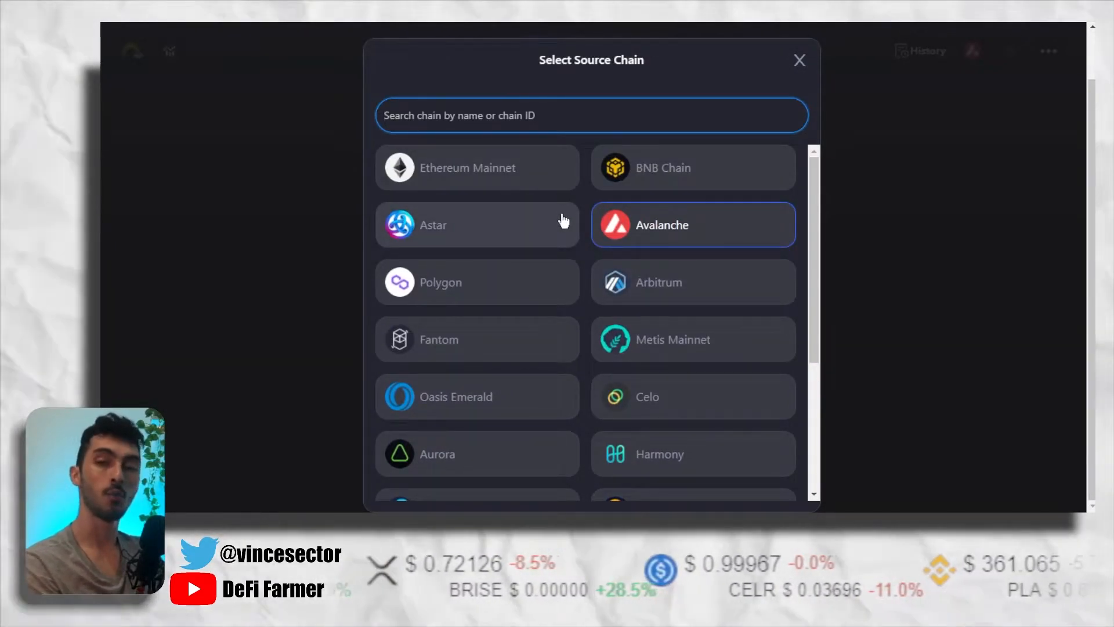
scroll(563, 221, "down", 4)
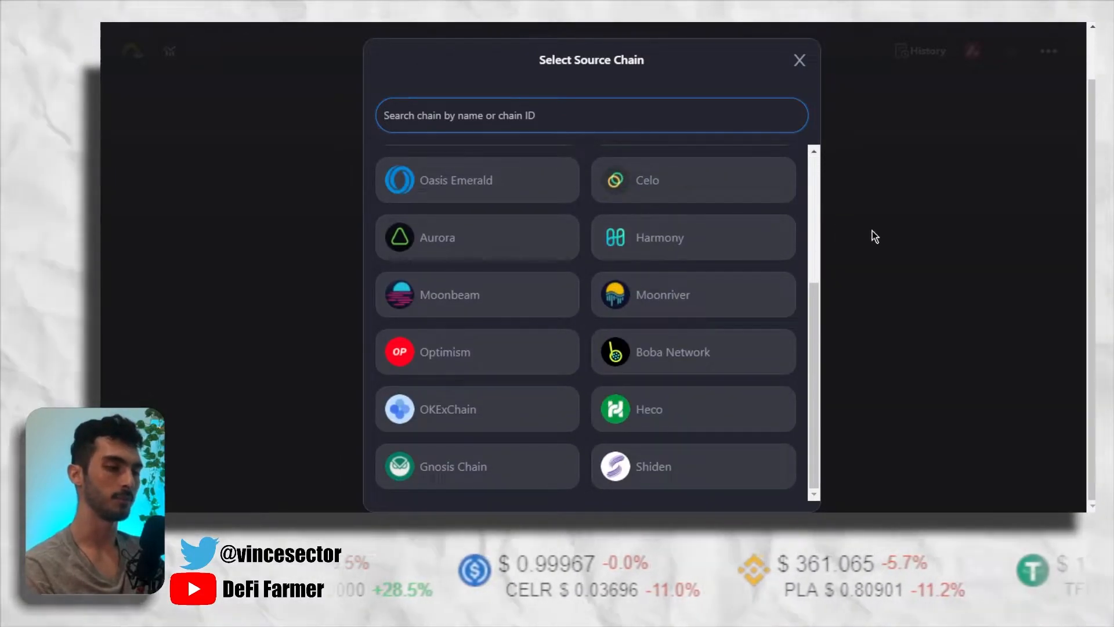
left_click(872, 236)
Step: Choose WETH.e as the token to send from Avalanche and set the amount to the maximum, 0.011474
left_click(748, 231)
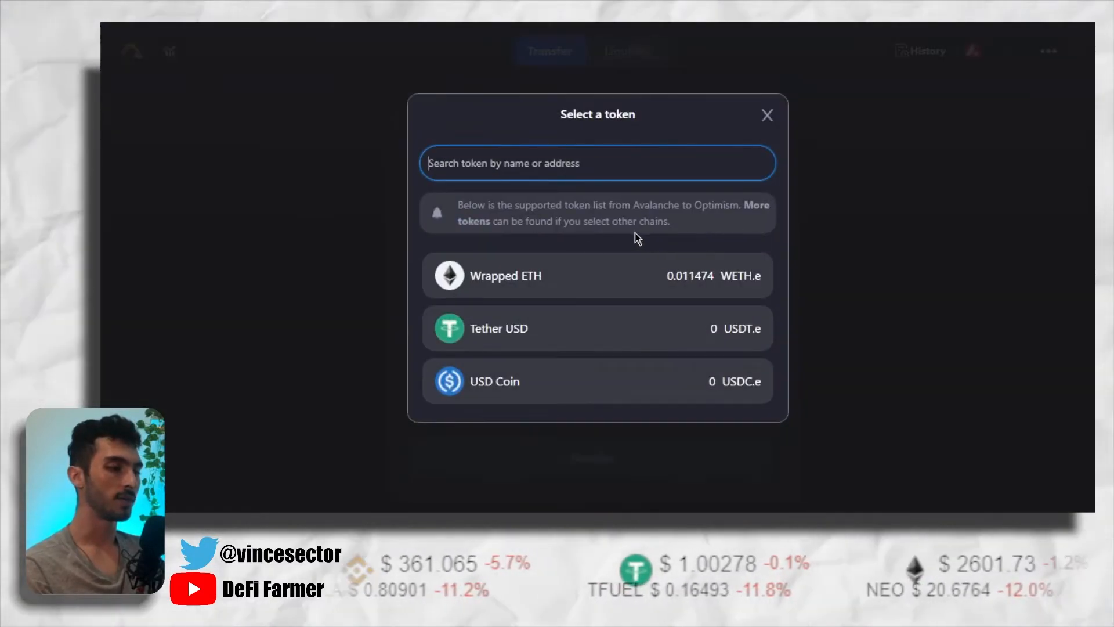
left_click(554, 281)
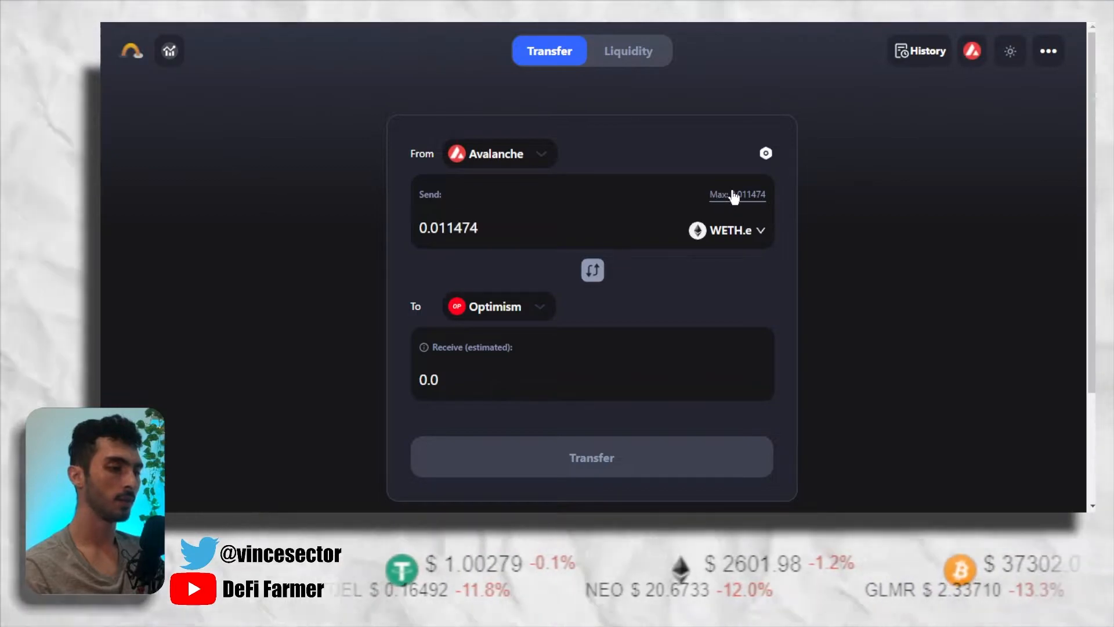
scroll(774, 332, "down", 3)
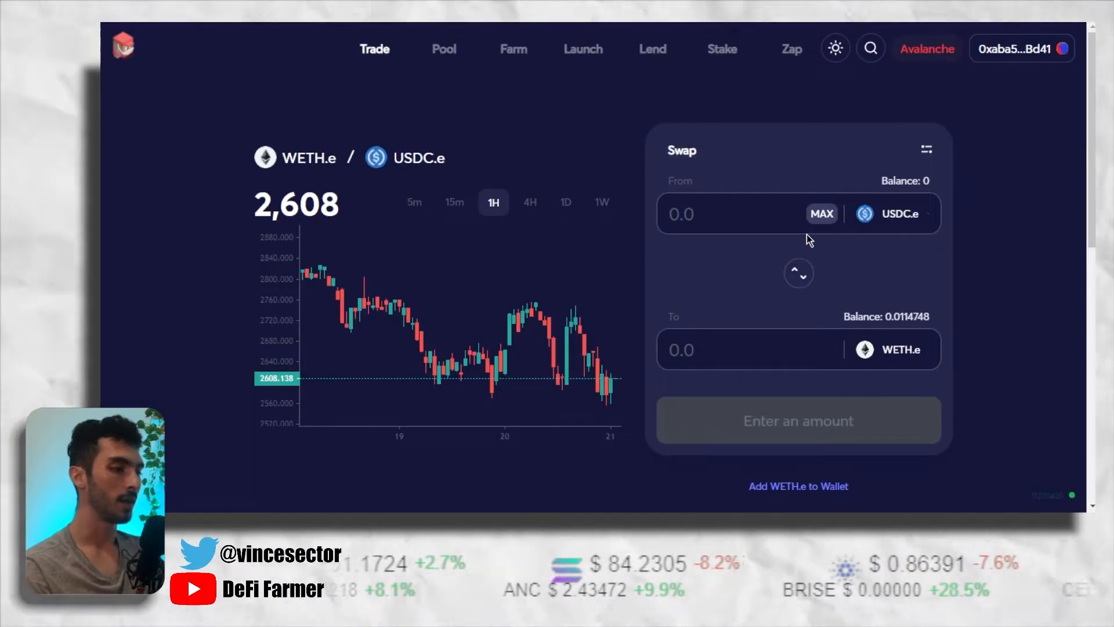
Step: On the Avalanche exchange, reverse the swap pair and enter 0.0011474 WETH.e to check its value in USDC.e
left_click(800, 273)
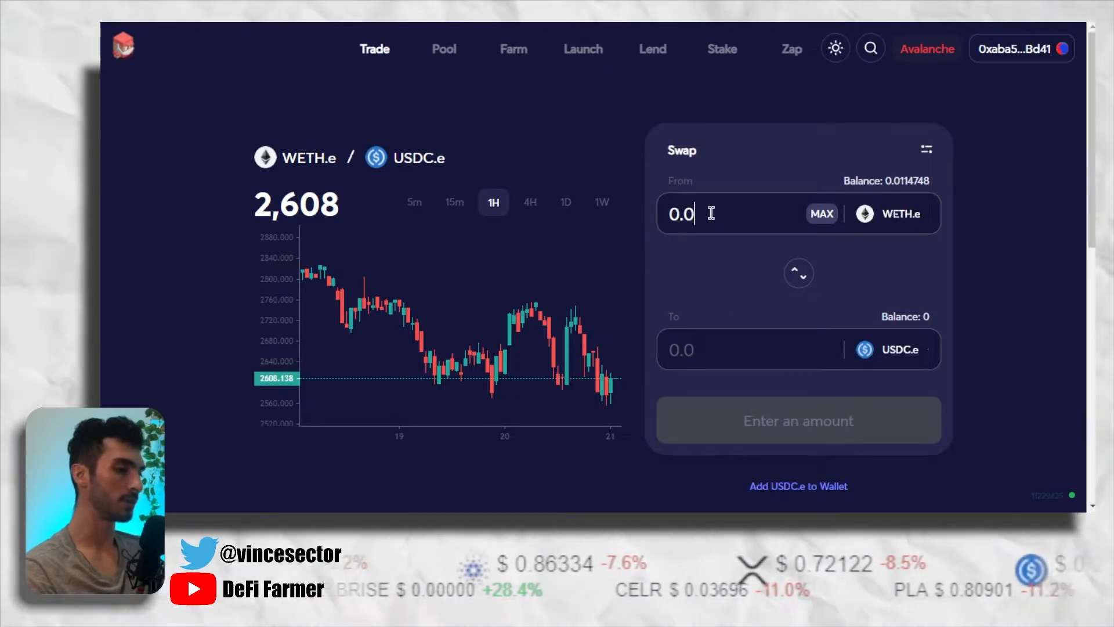
left_click(710, 214)
type("0.0011474")
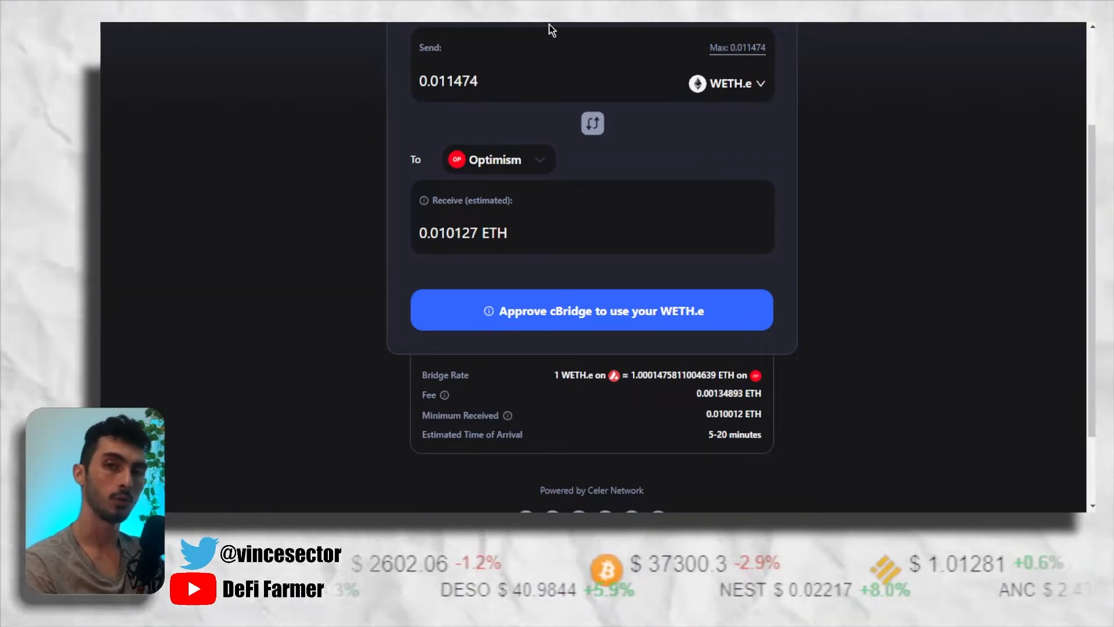
Step: Approve cBridge to use the WETH.e and submit the transfer of 0.011474 WETH.e from Avalanche to Optimism
scroll(681, 218, "up", 1)
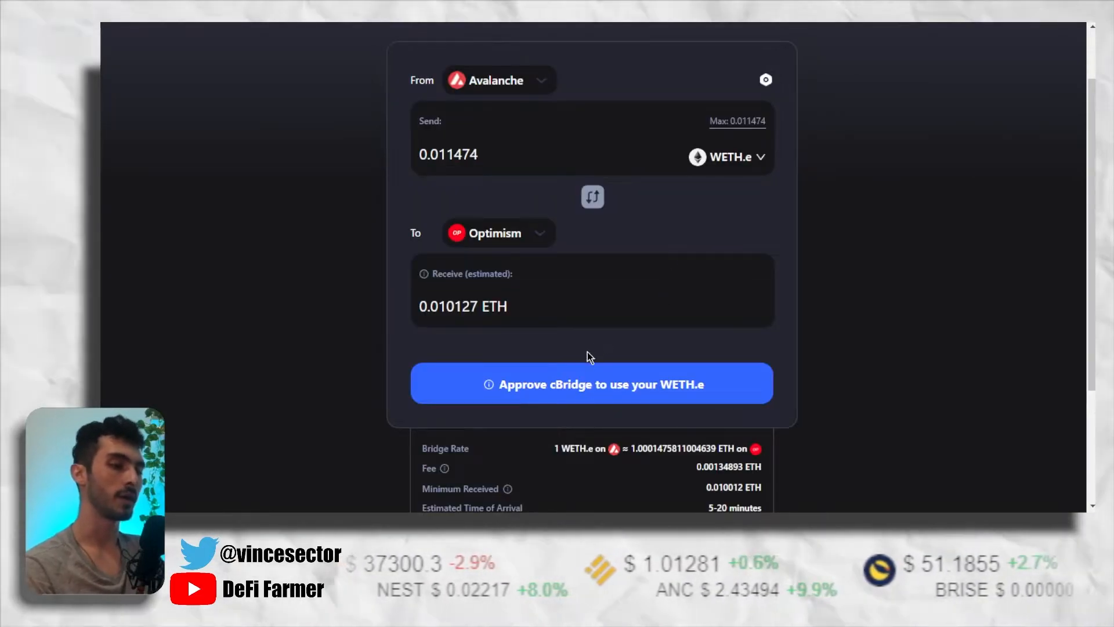
left_click(576, 383)
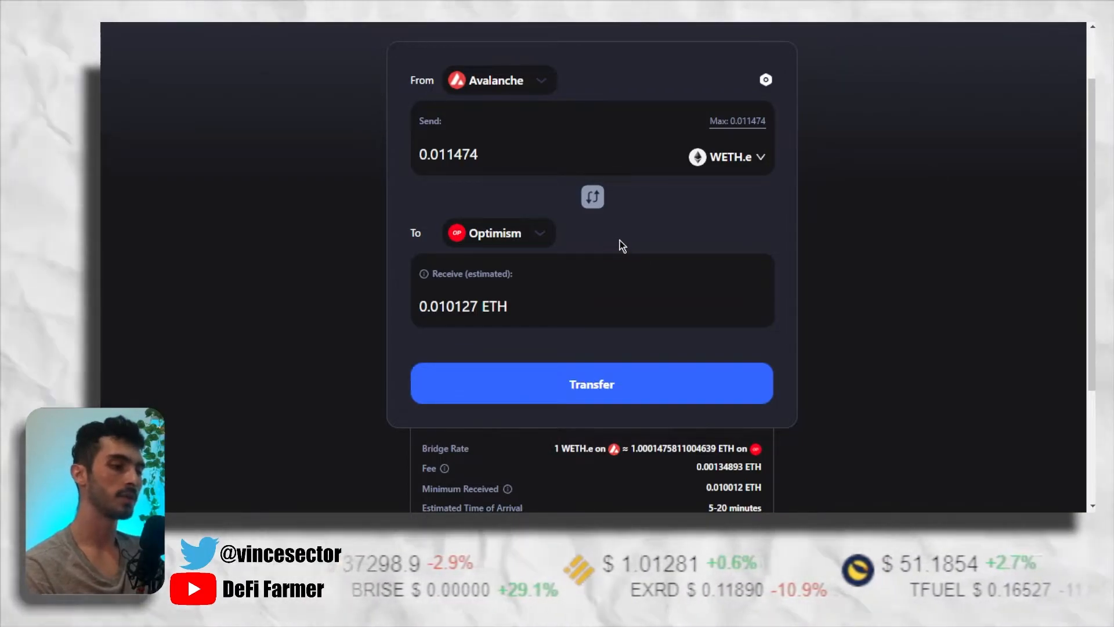
left_click(577, 385)
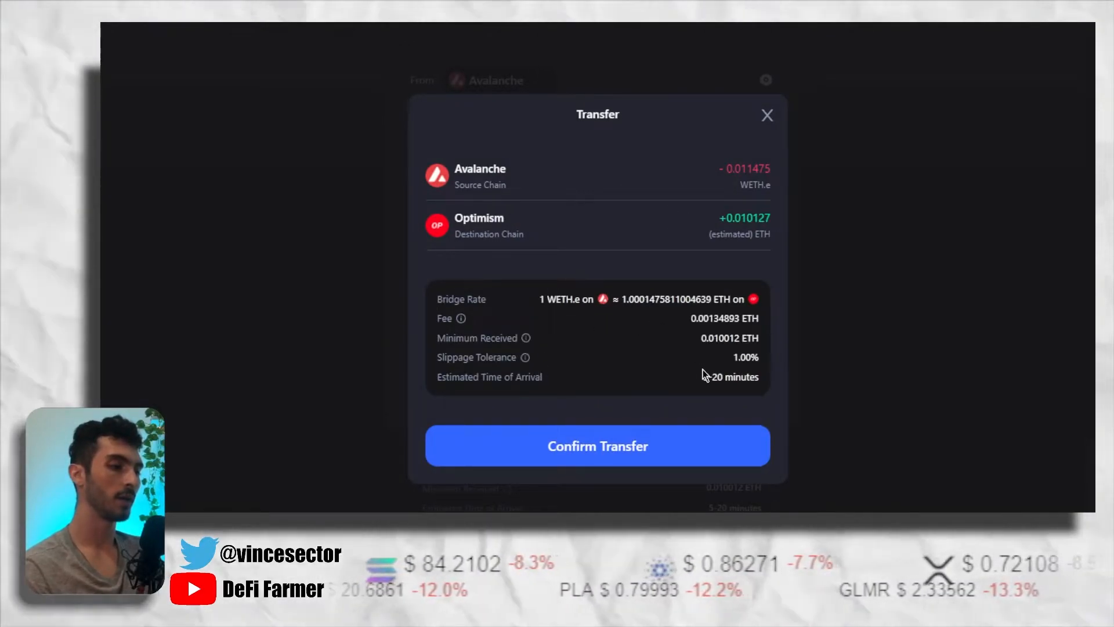
left_click_drag(700, 378, 761, 378)
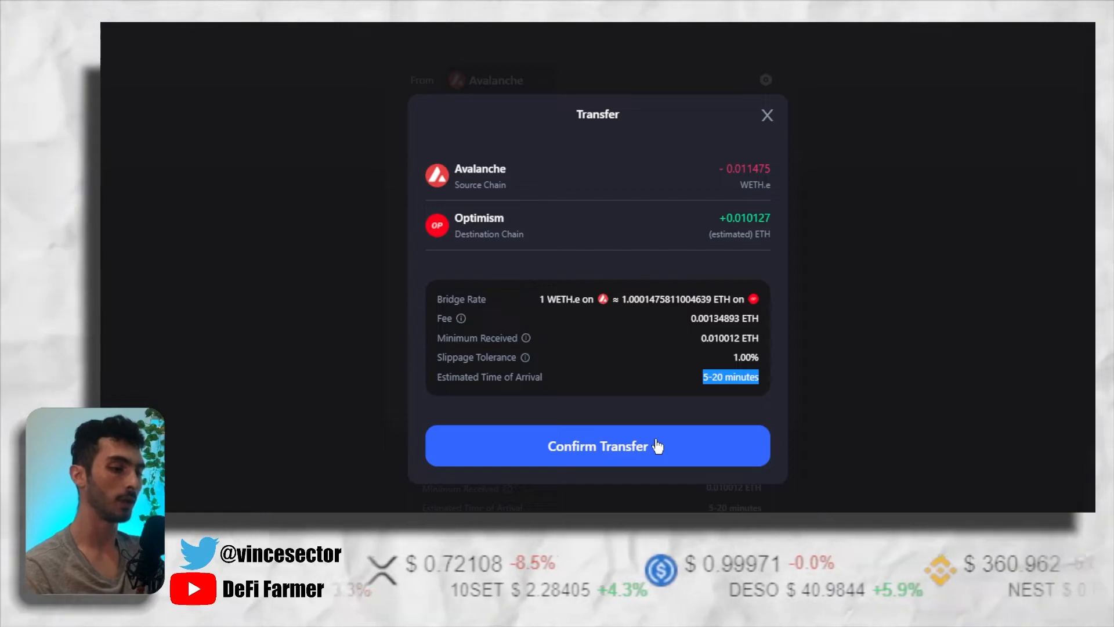
left_click(656, 446)
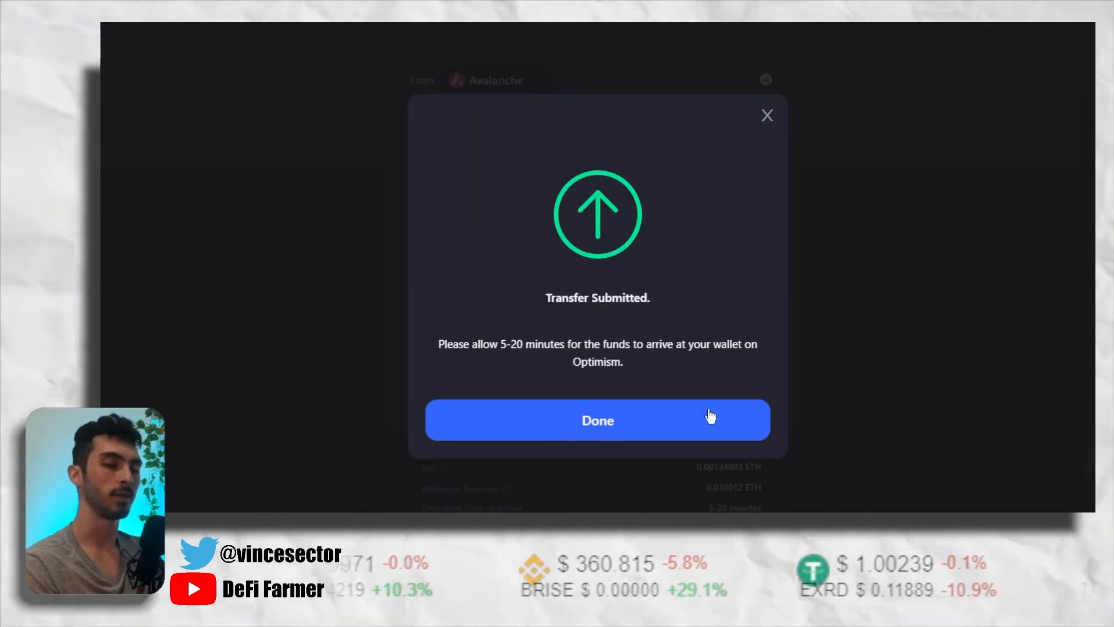
left_click(680, 424)
Step: Open the transfer history and check the status of the pending Avalanche to Optimism transfer
scroll(796, 292, "down", 1)
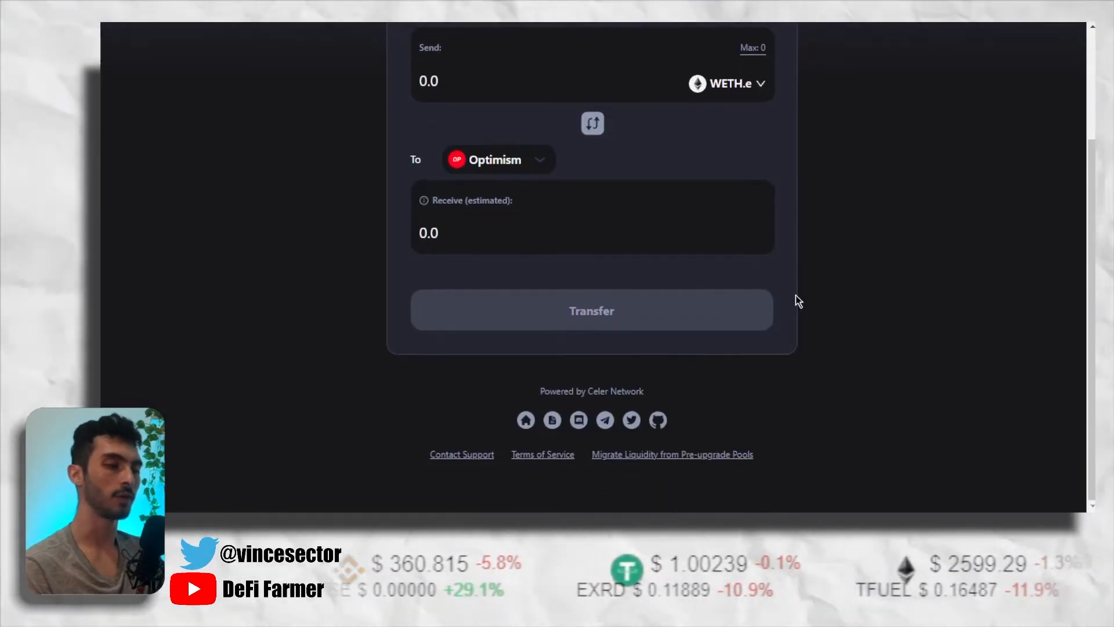
scroll(797, 292, "up", 1)
scroll(797, 294, "up", 2)
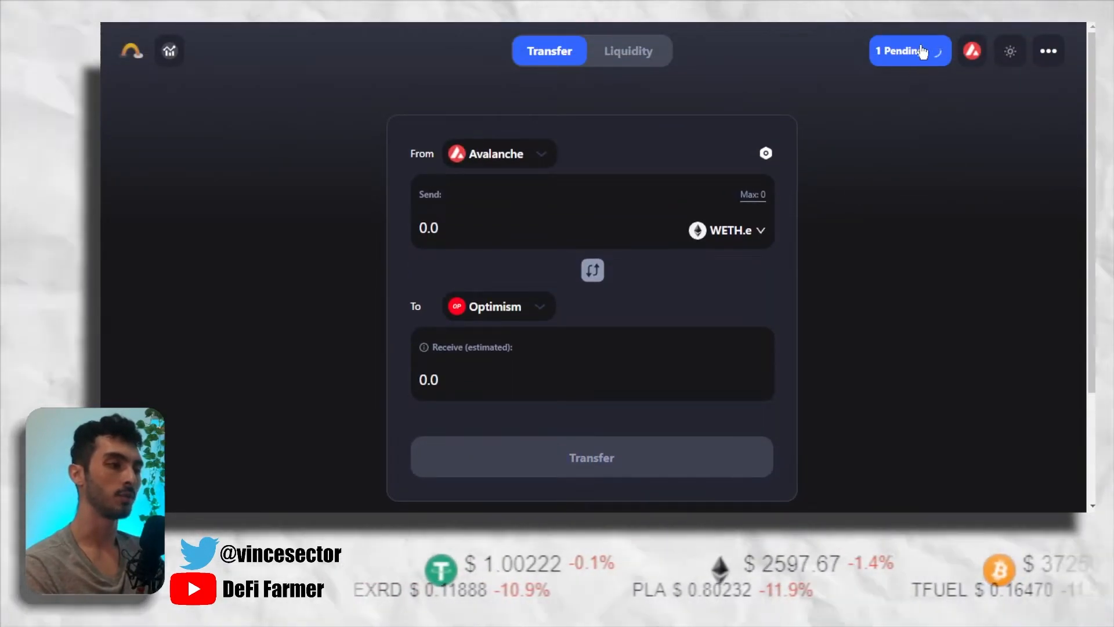
left_click(898, 57)
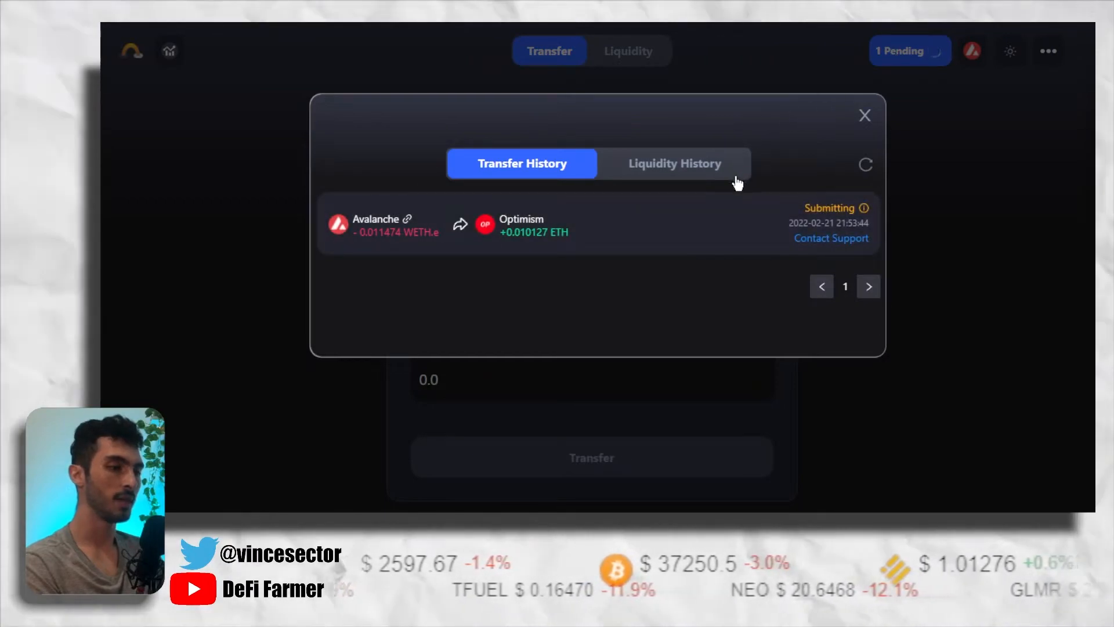
mouse_move(868, 210)
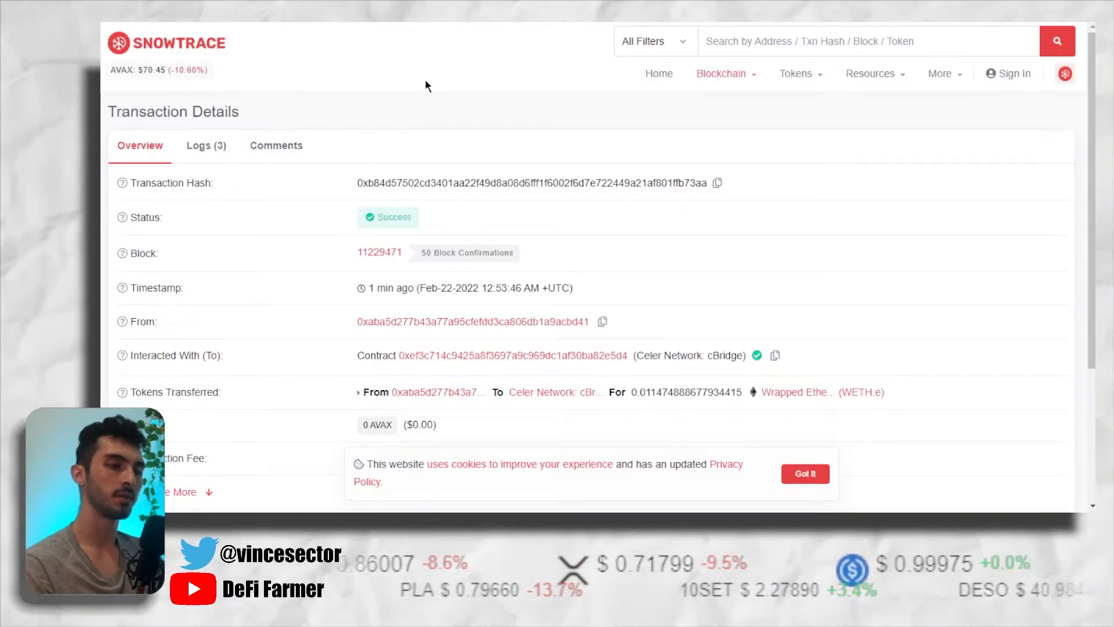
Step: Examine the bridge transaction's details on Snowtrace, including its status and transaction fee
scroll(464, 93, "down", 3)
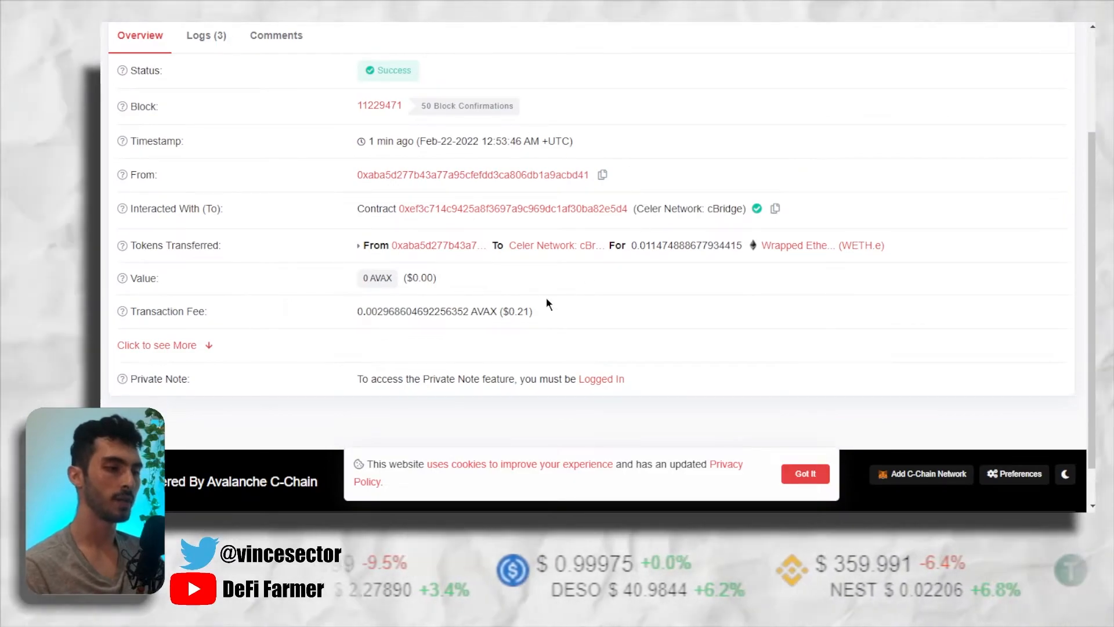
left_click(584, 305)
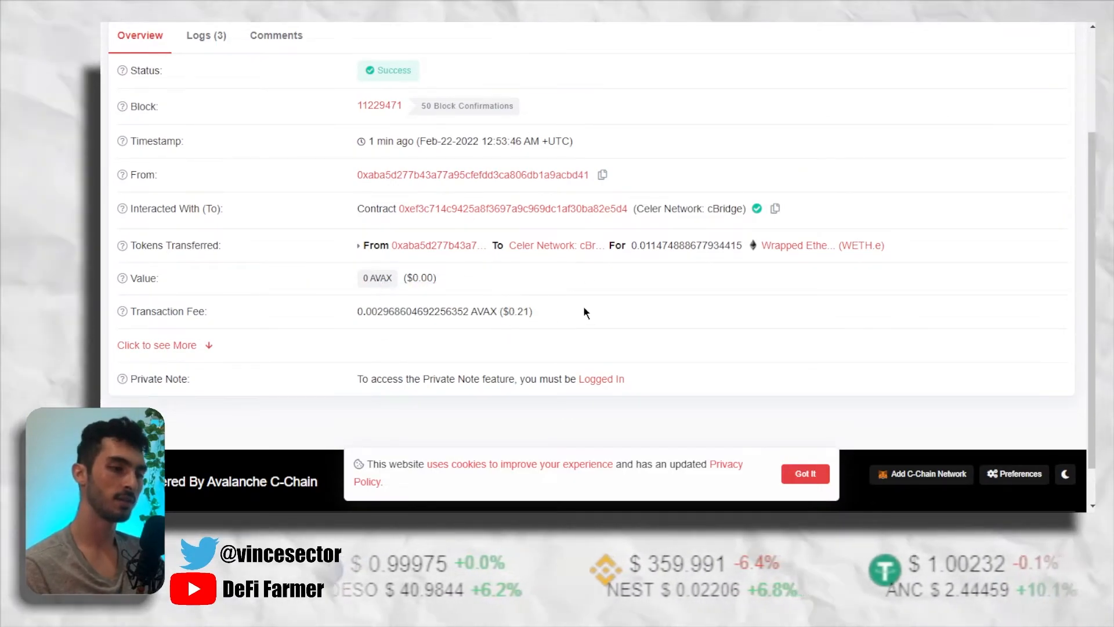
scroll(583, 305, "up", 3)
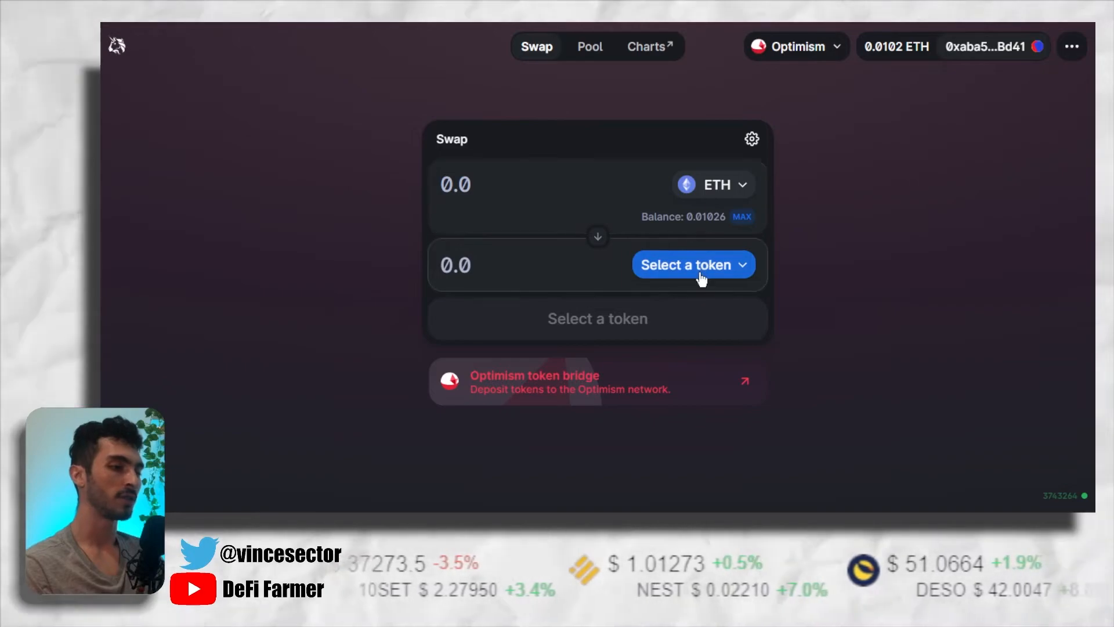
Step: Switch to the Optimism swap page and choose USDC as the token to receive for ETH
left_click(703, 269)
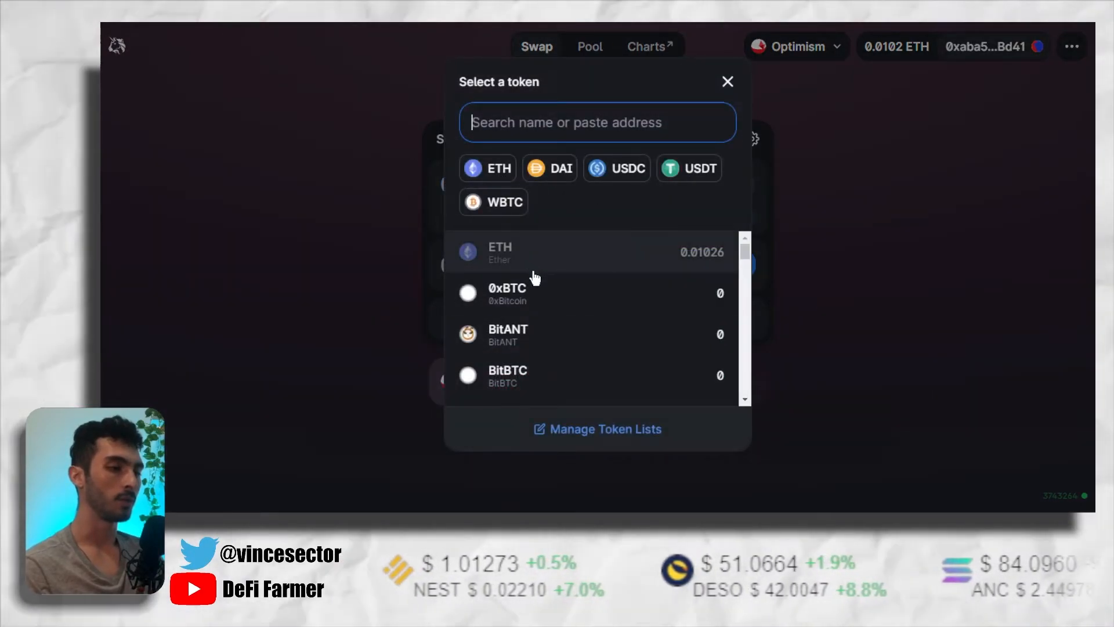
left_click(630, 171)
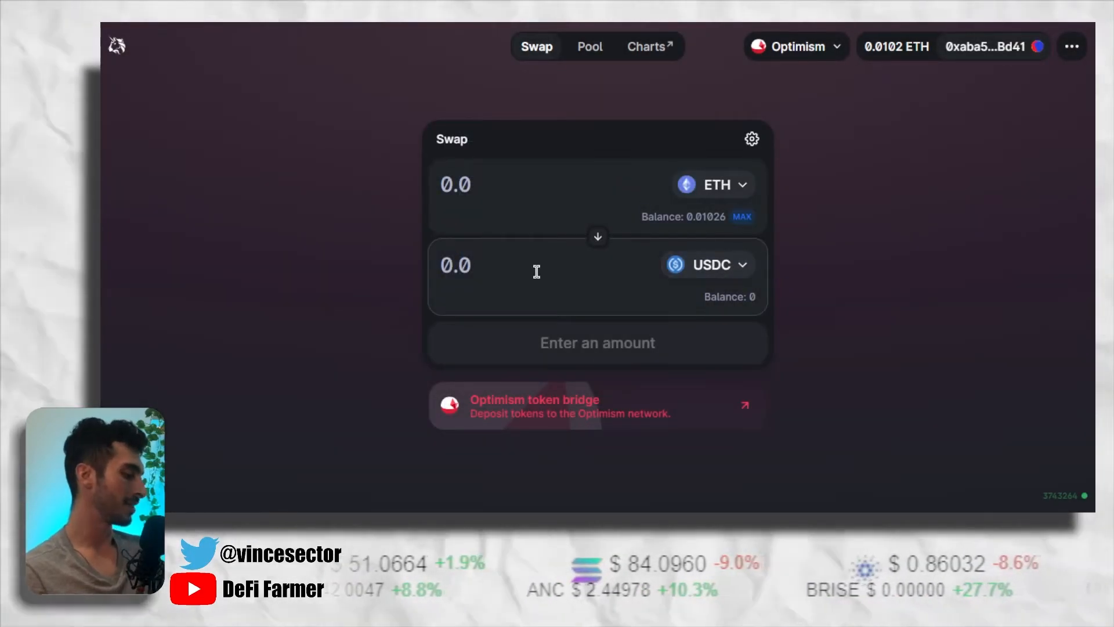
Step: Swap ETH for exactly 10 USDC on Optimism, confirm the swap and dismiss the completion notice
type("10")
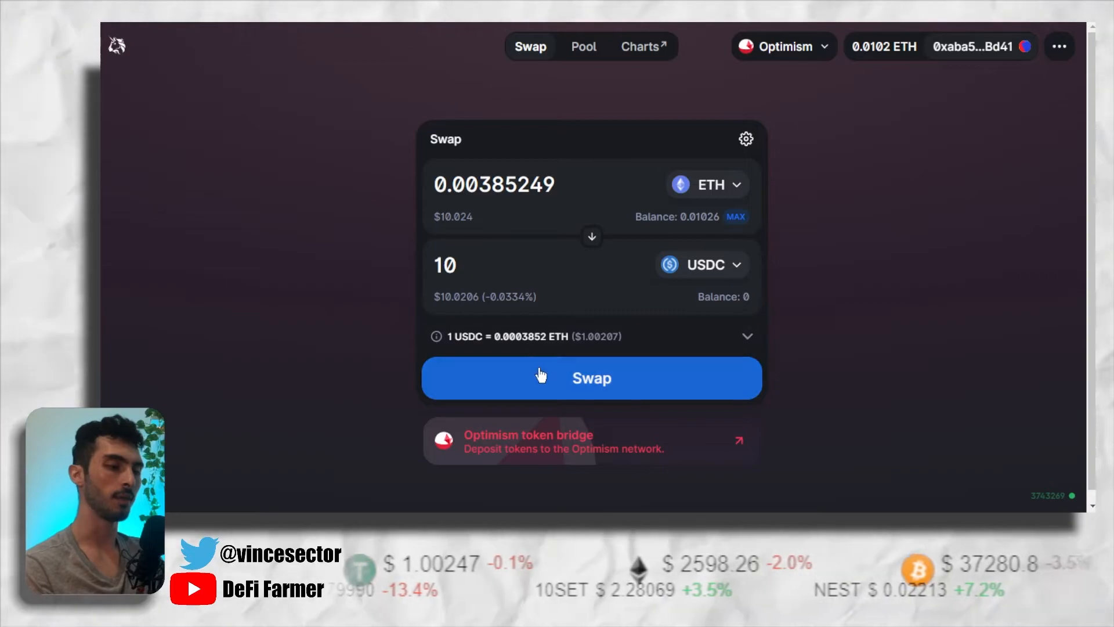
left_click(537, 378)
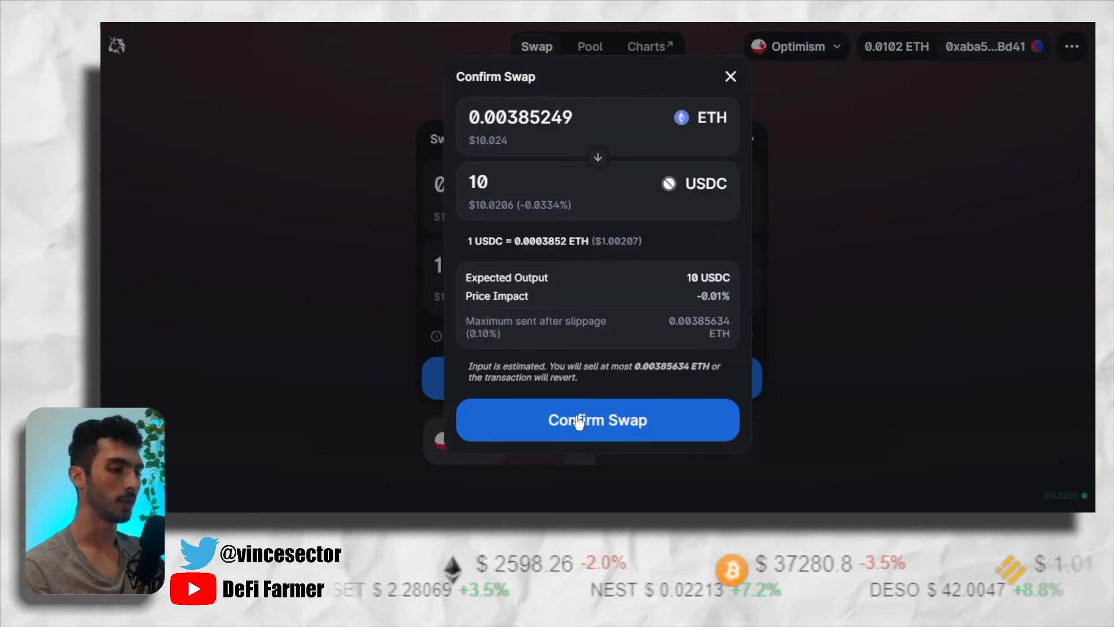
left_click(579, 422)
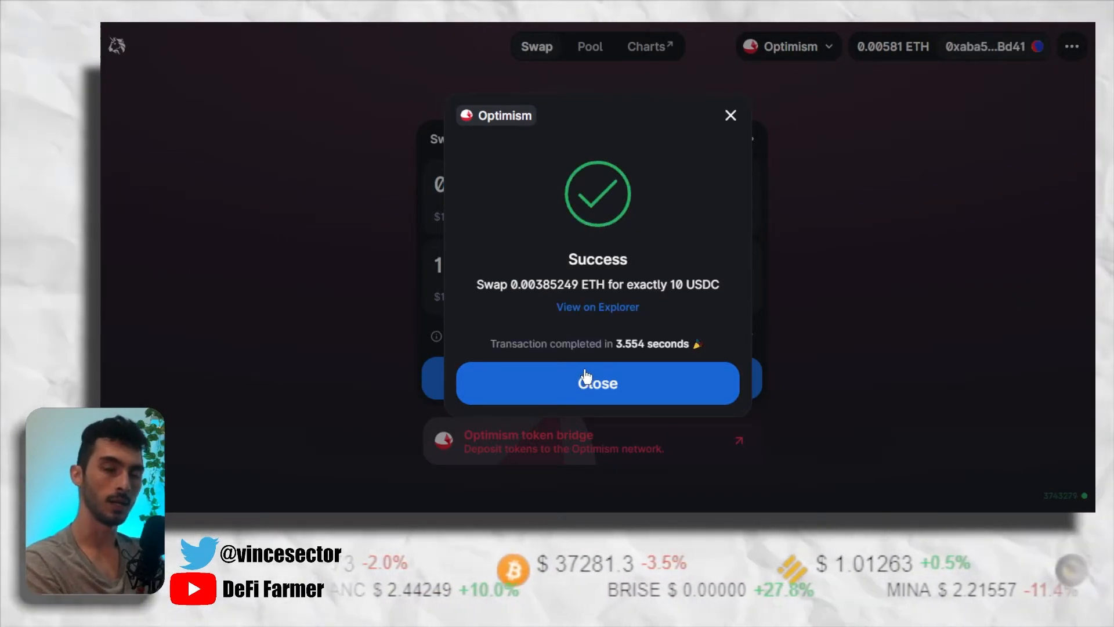
left_click(586, 378)
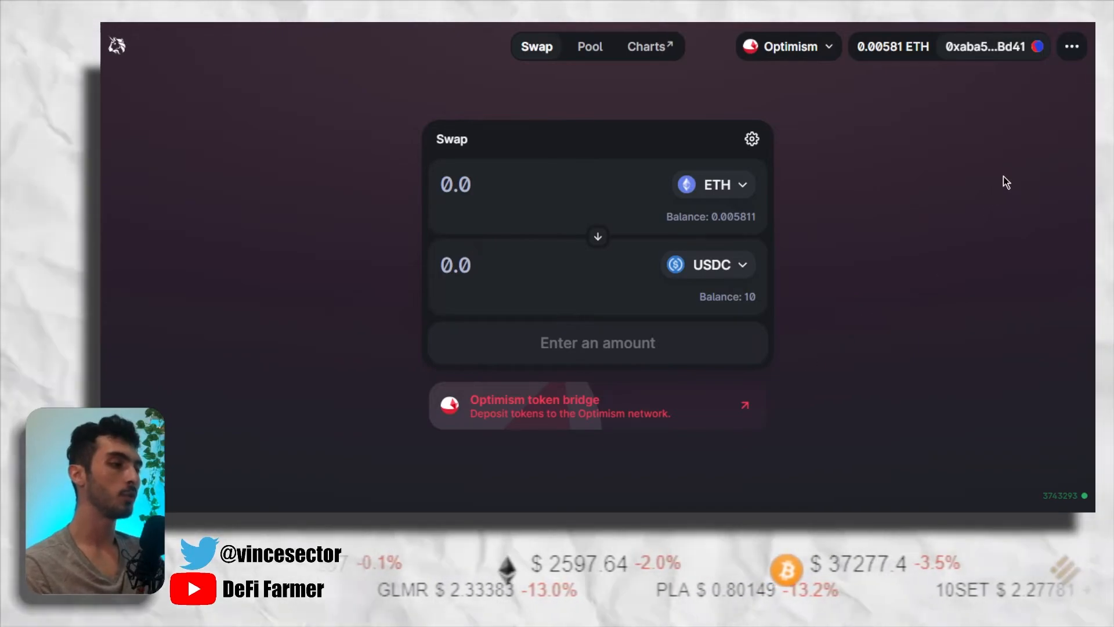
Step: Switch to the swap's transaction details on the Optimism explorer, open the USD Coin token page and copy its contract address
key("ctrl+Tab")
scroll(340, 89, "up", 1)
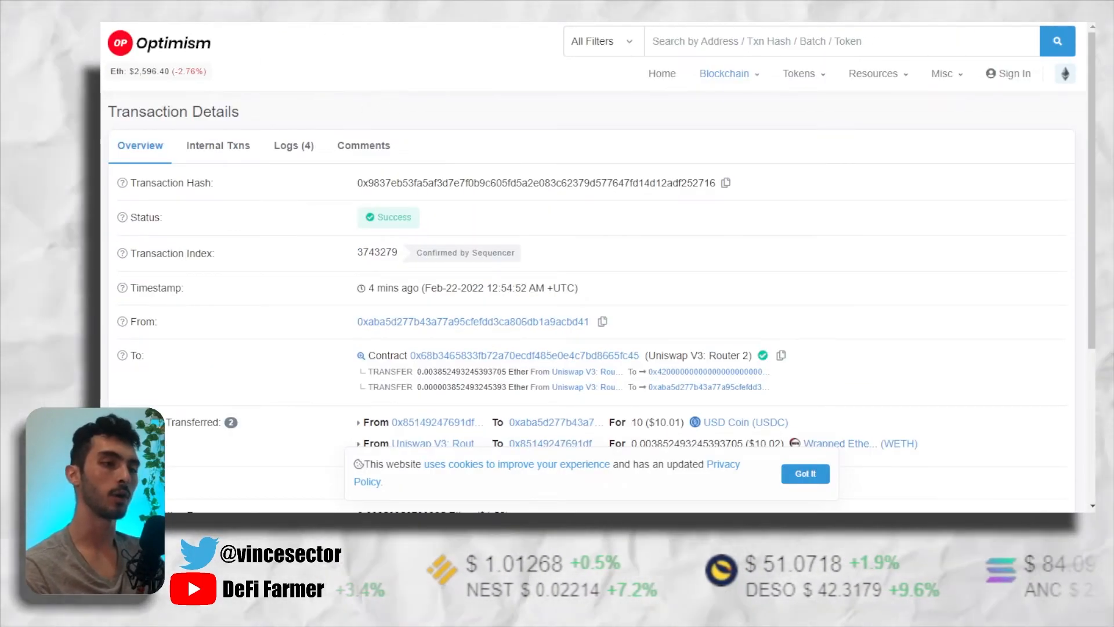
scroll(441, 76, "down", 4)
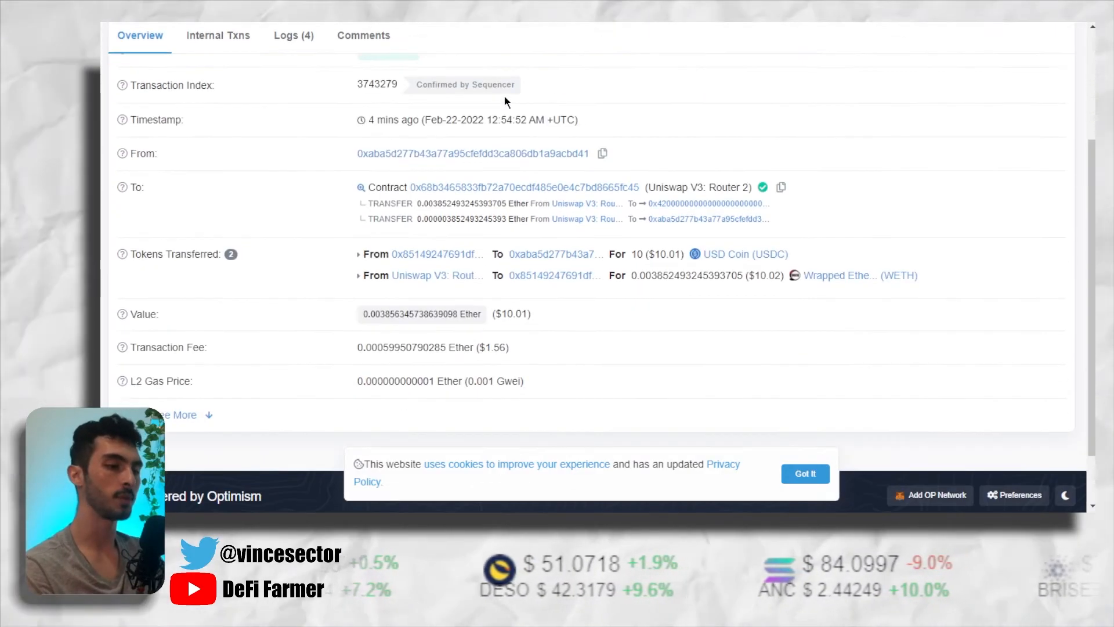
scroll(649, 140, "up", 3)
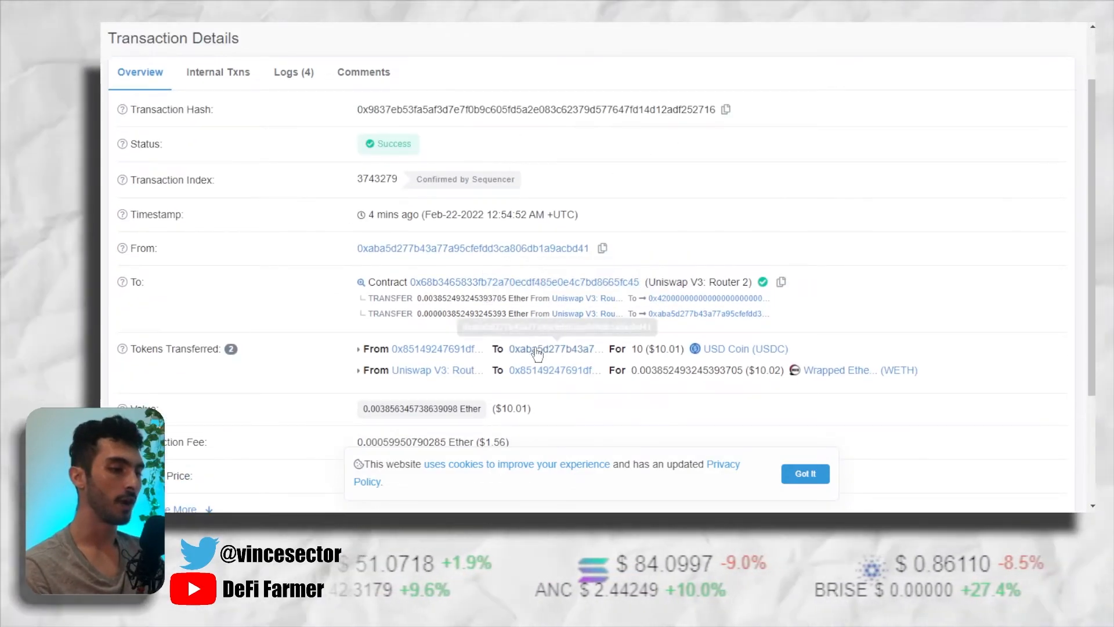
left_click(713, 350)
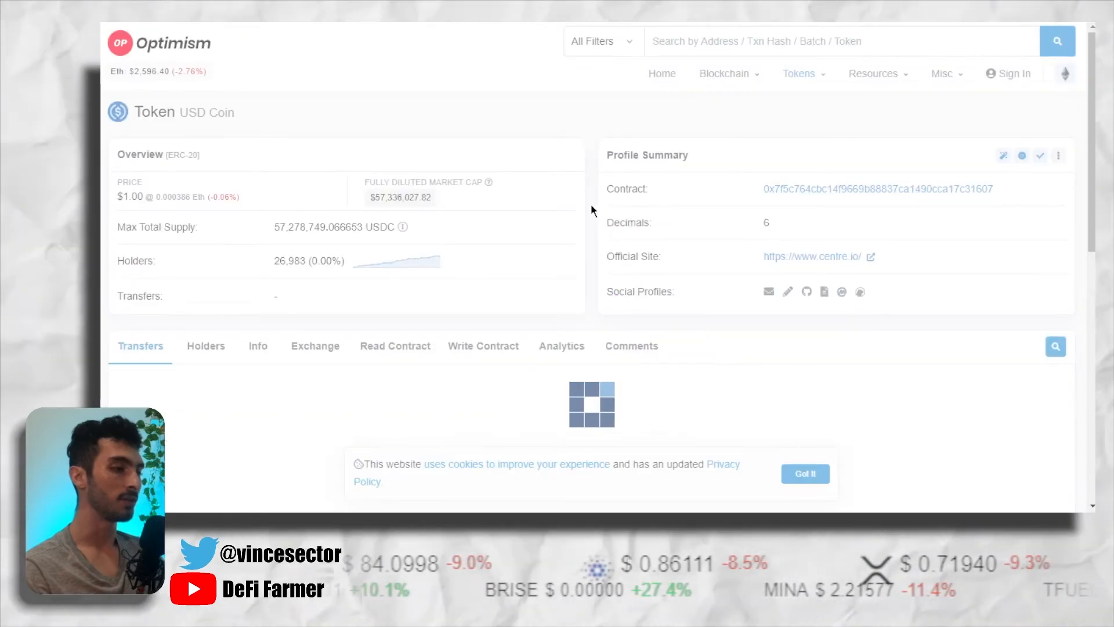
mouse_move(822, 193)
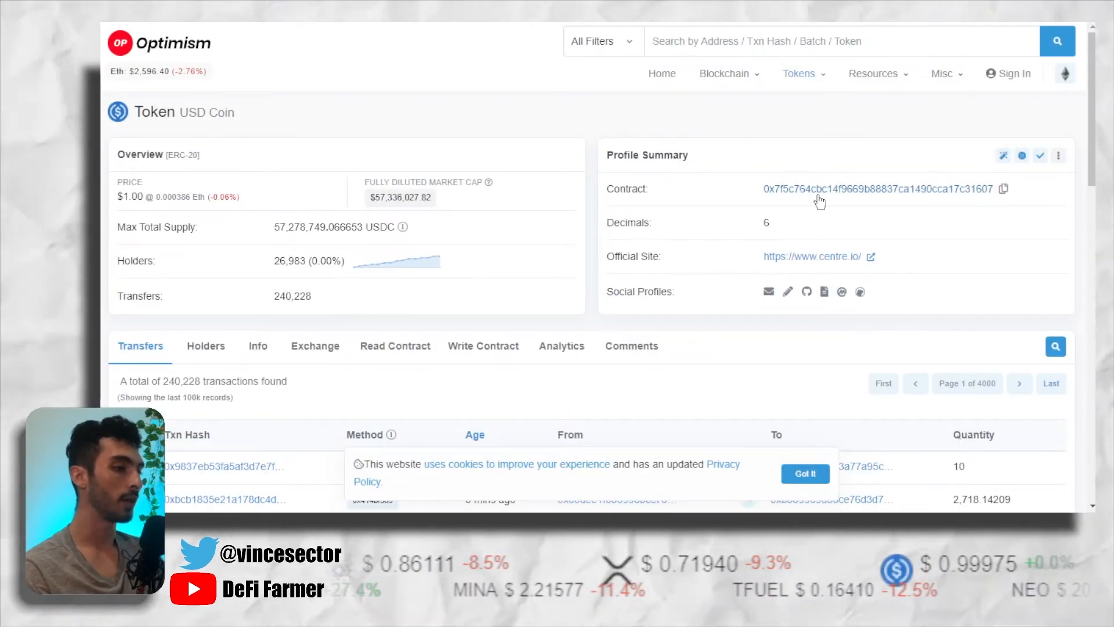
left_click(1003, 188)
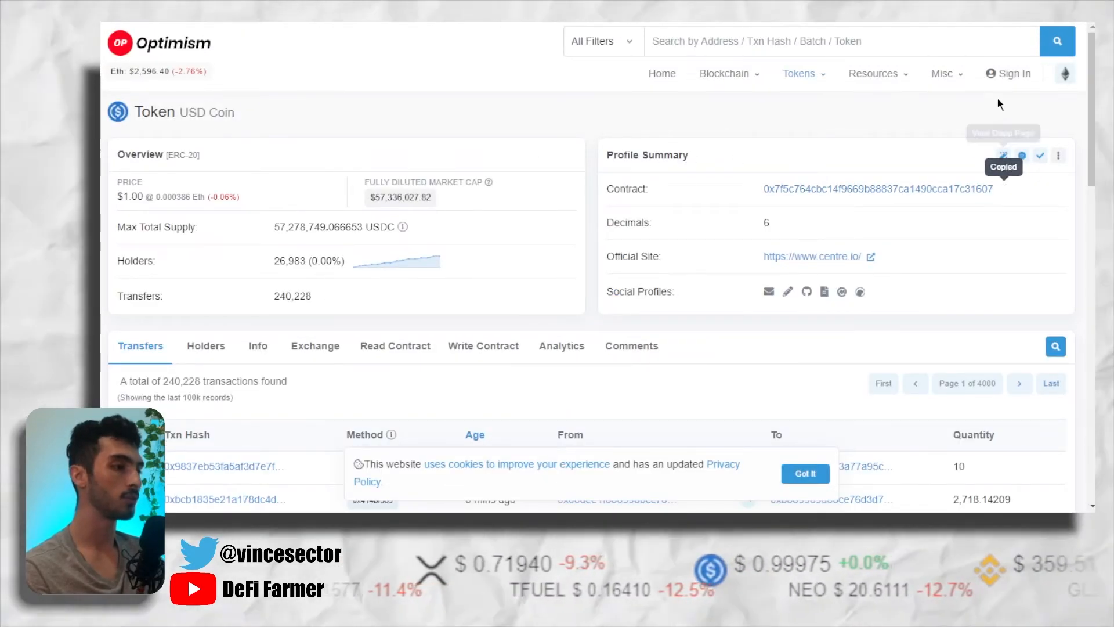